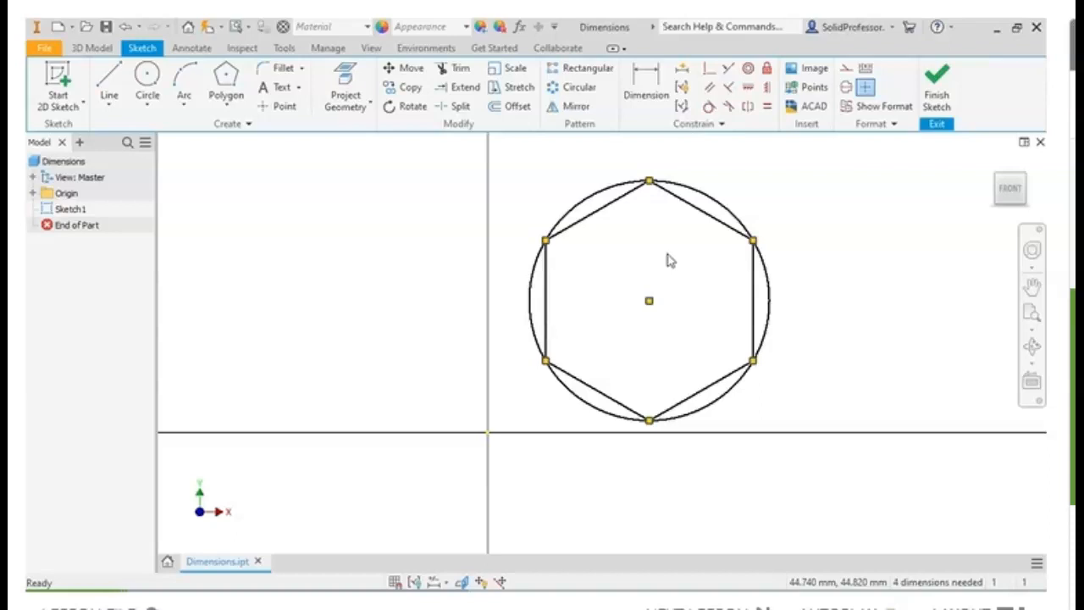
Step: Shift the circle and hexagon by their centre point and dimension the circle's diameter as 60 mm
{"action": "mouse_move", "coordinate": [649, 303]}
{"action": "left_mouse_down"}
{"action": "mouse_move", "coordinate": [703, 289]}
{"action": "mouse_move", "coordinate": [677, 251]}
{"action": "mouse_move", "coordinate": [602, 252]}
{"action": "mouse_move", "coordinate": [554, 290]}
{"action": "mouse_move", "coordinate": [579, 322]}
{"action": "mouse_move", "coordinate": [636, 327]}
{"action": "mouse_move", "coordinate": [650, 284]}
{"action": "left_mouse_up"}
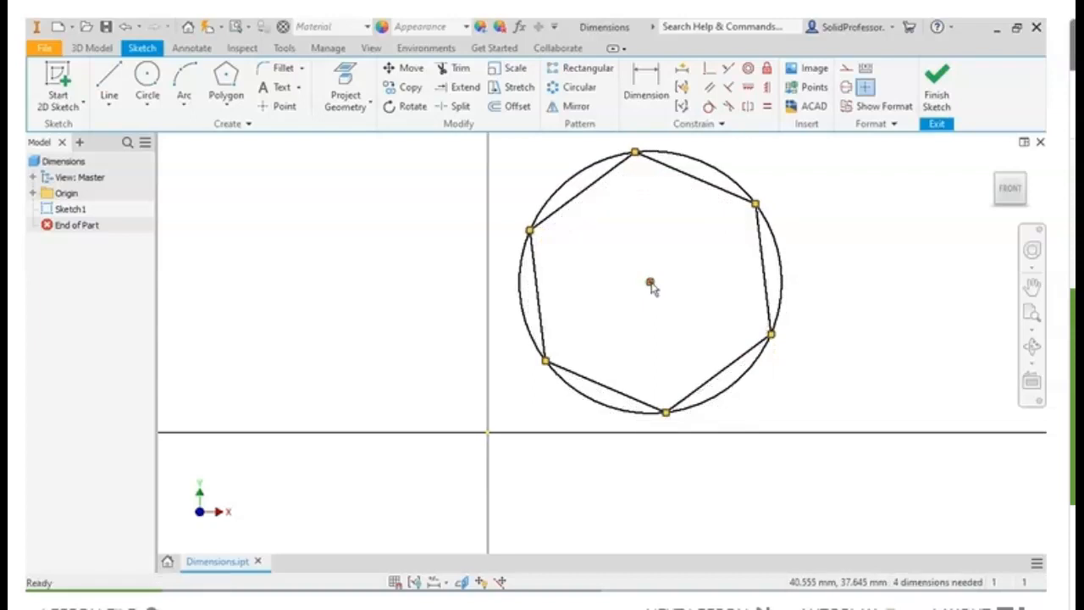
{"action": "mouse_move", "coordinate": [651, 286]}
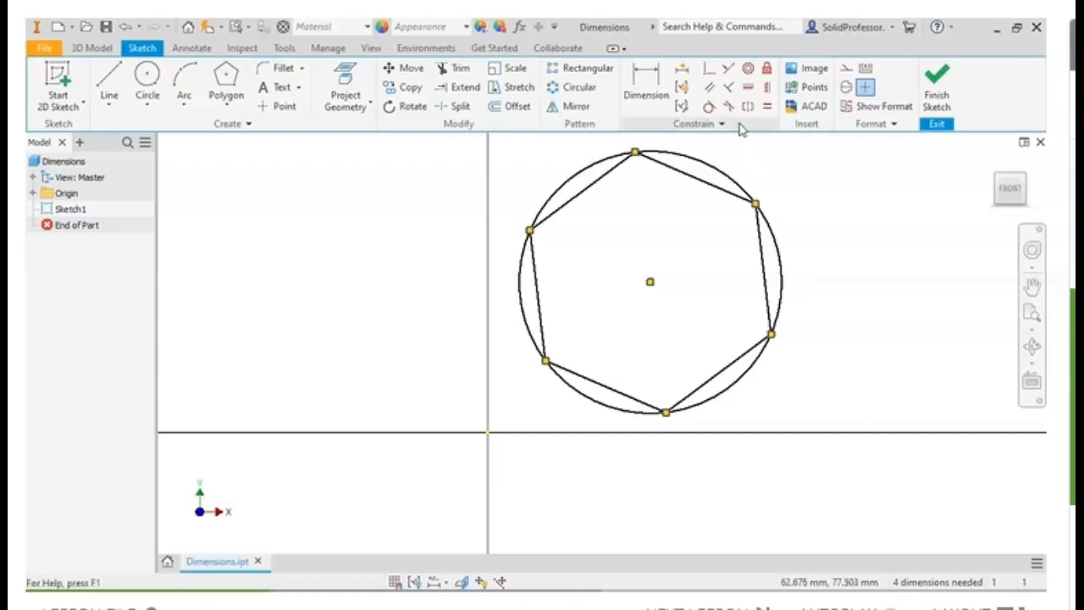
{"action": "left_click", "coordinate": [643, 116]}
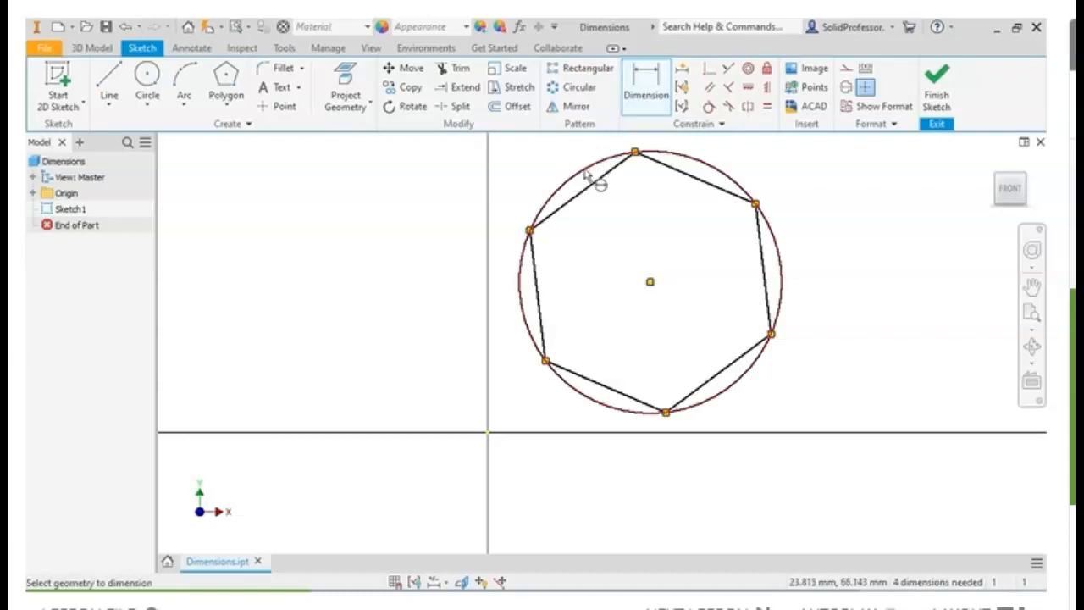
{"action": "left_click", "coordinate": [591, 178]}
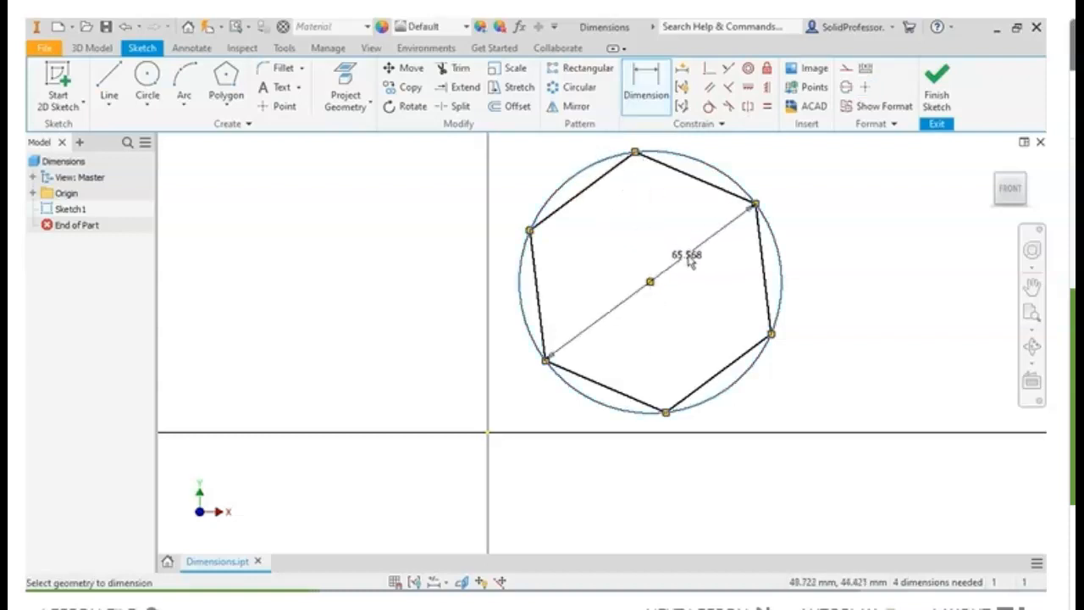
{"action": "left_click", "coordinate": [689, 261]}
{"action": "type", "text": "60"}
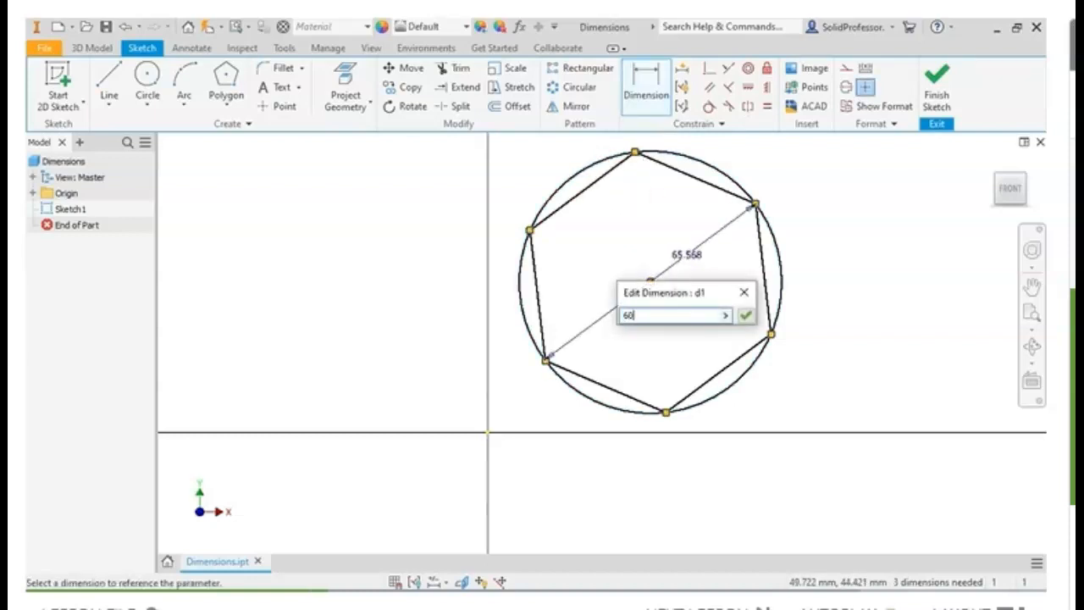
{"action": "left_click", "coordinate": [745, 316]}
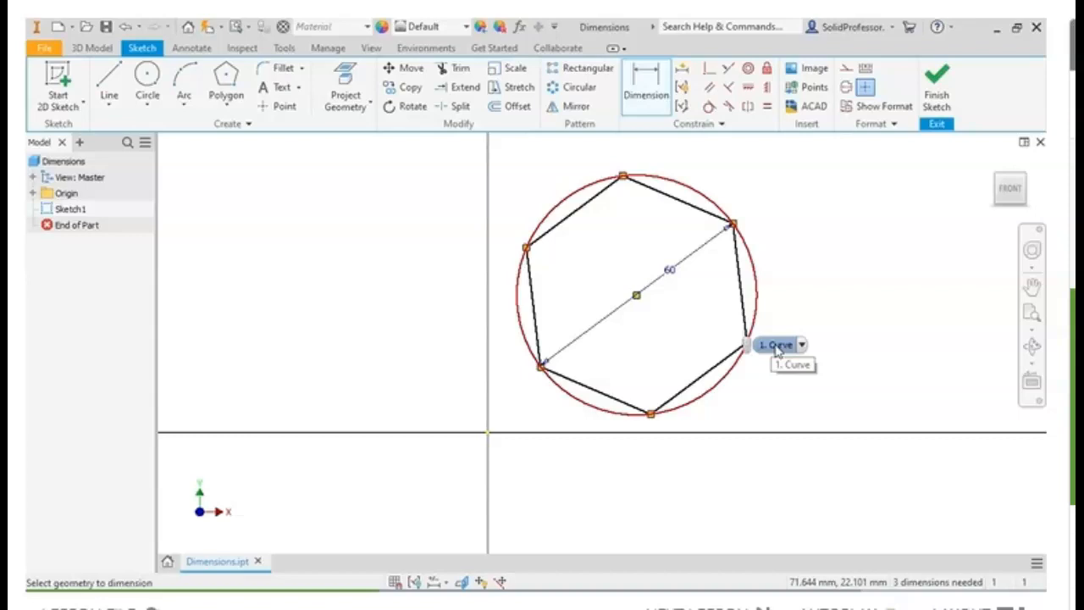
{"action": "key", "text": "Escape"}
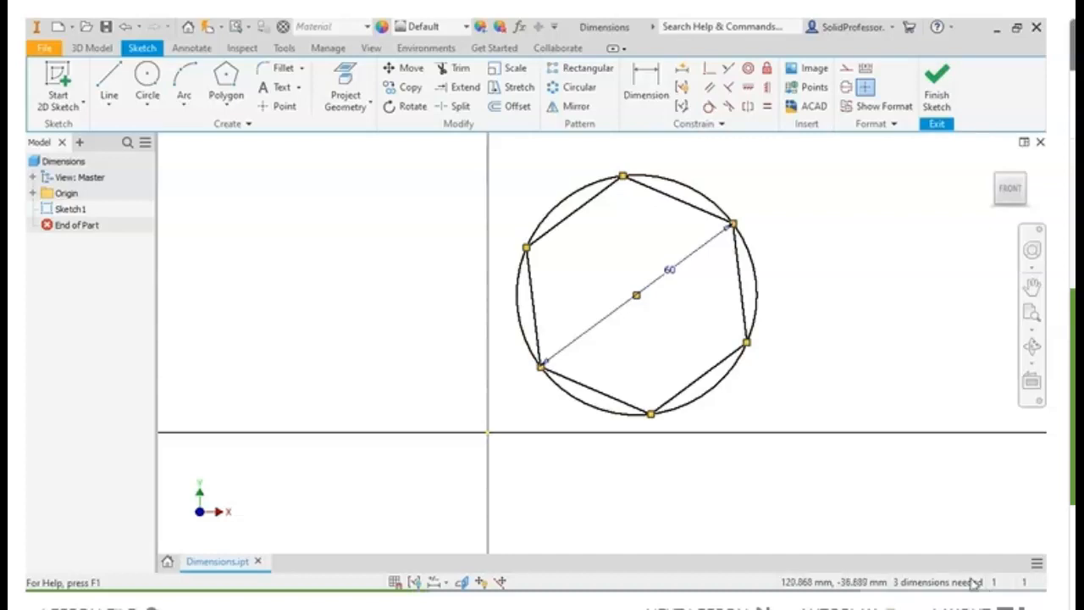
Step: Shift the circle's centre up and to the right, and add an 80 mm aligned dimension from the origin to the hexagon's lower-left vertex
{"action": "mouse_move", "coordinate": [636, 295]}
{"action": "left_mouse_down"}
{"action": "mouse_move", "coordinate": [688, 256]}
{"action": "mouse_move", "coordinate": [648, 234]}
{"action": "mouse_move", "coordinate": [659, 296]}
{"action": "mouse_move", "coordinate": [665, 273]}
{"action": "mouse_move", "coordinate": [682, 280]}
{"action": "left_mouse_up"}
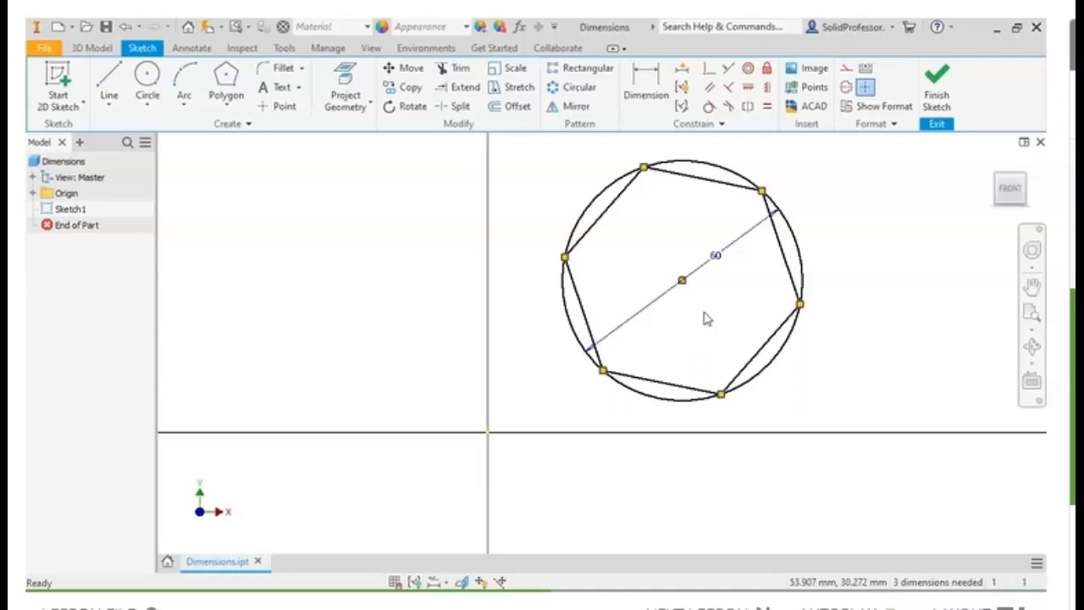
{"action": "key", "text": "d"}
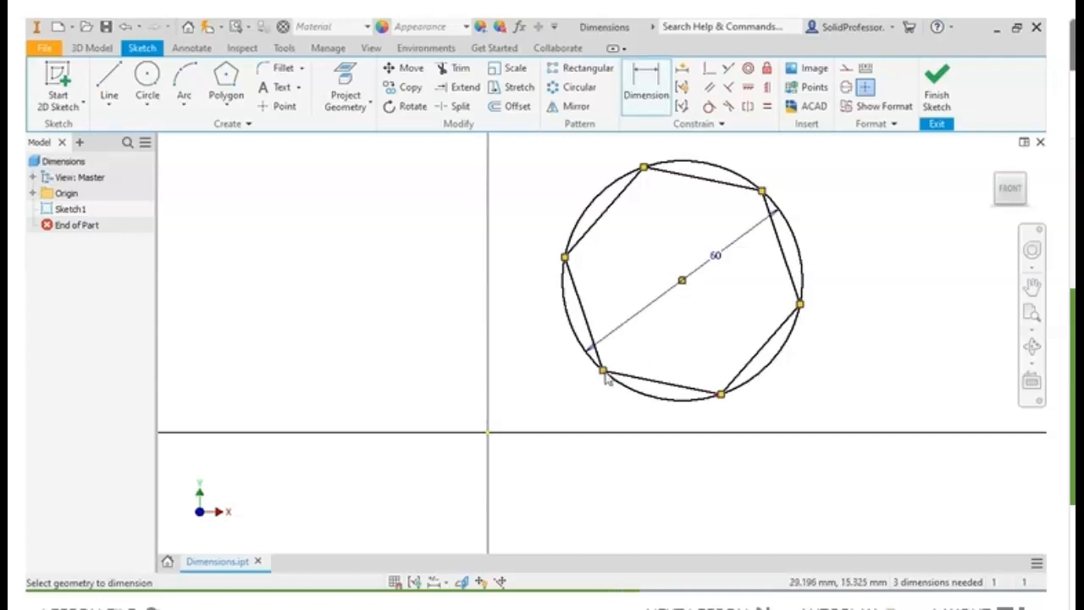
{"action": "left_click", "coordinate": [489, 436]}
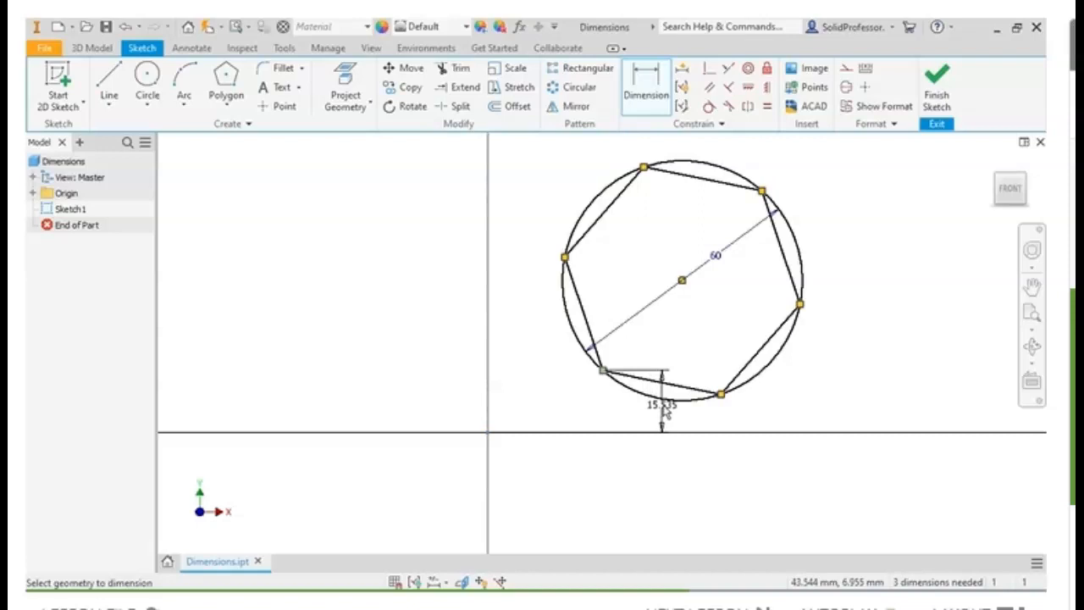
{"action": "right_click", "coordinate": [548, 397]}
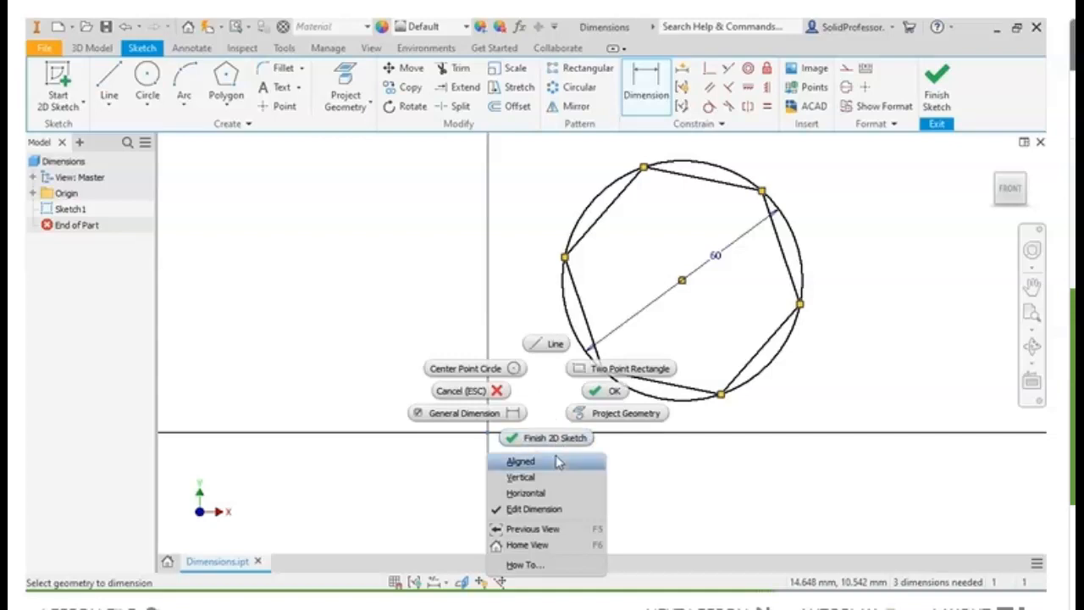
{"action": "left_click", "coordinate": [521, 461]}
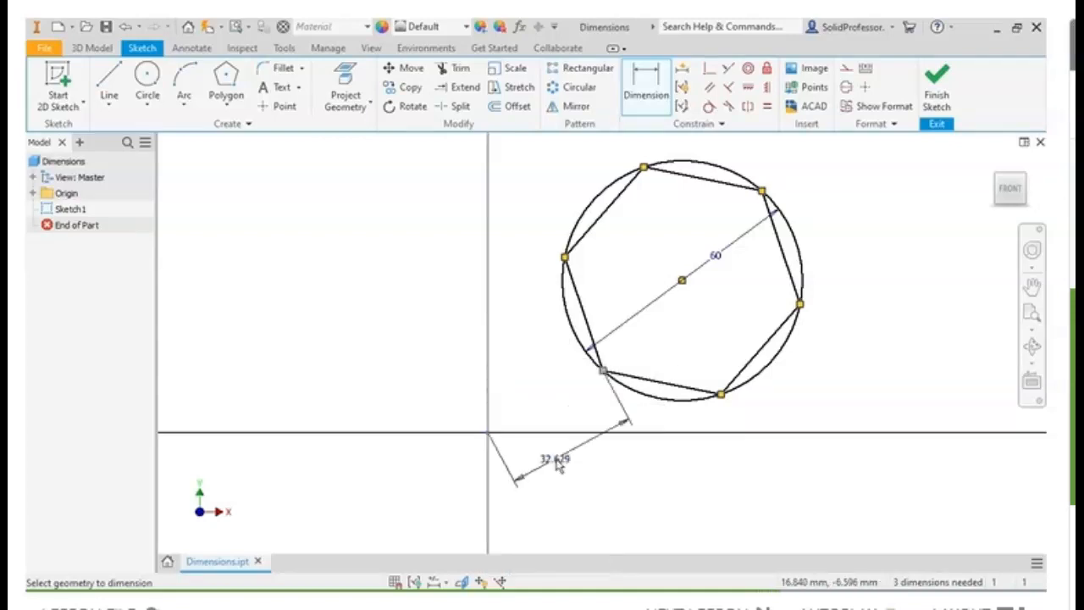
{"action": "left_click", "coordinate": [539, 407]}
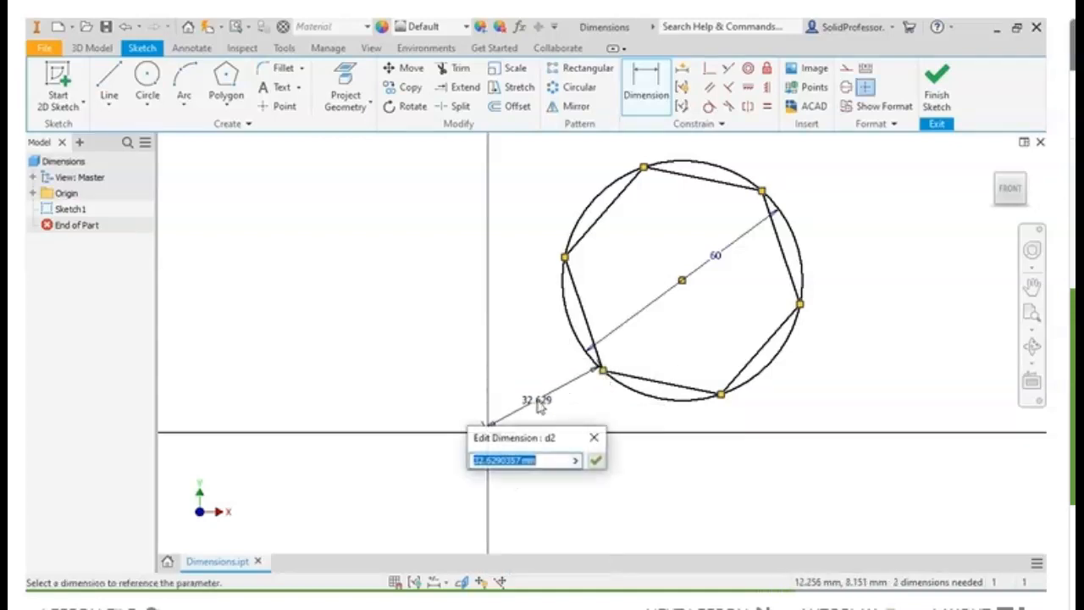
{"action": "type", "text": "80"}
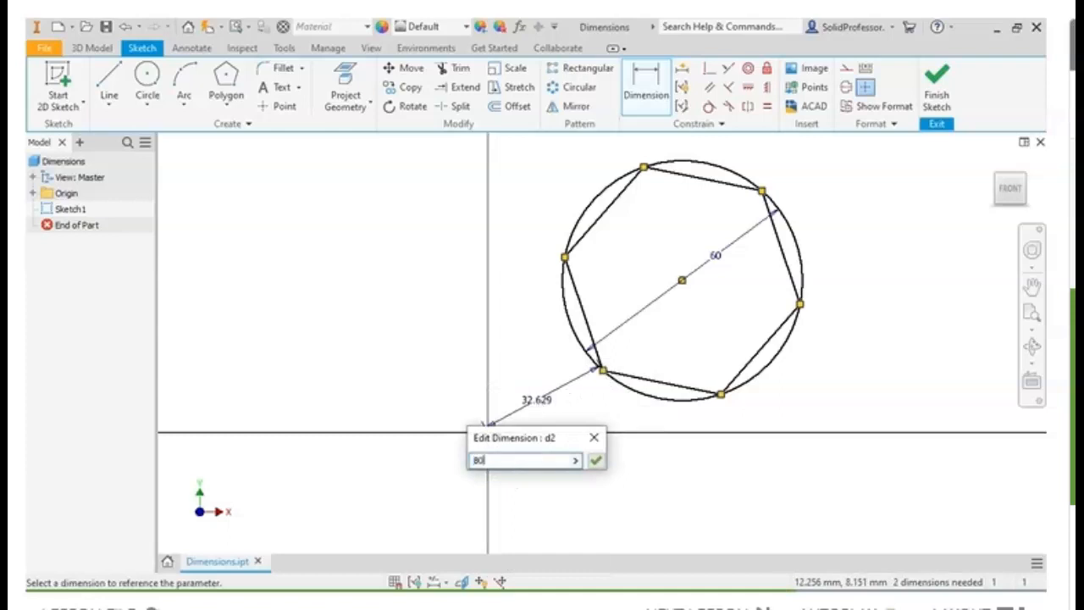
{"action": "left_click", "coordinate": [596, 460]}
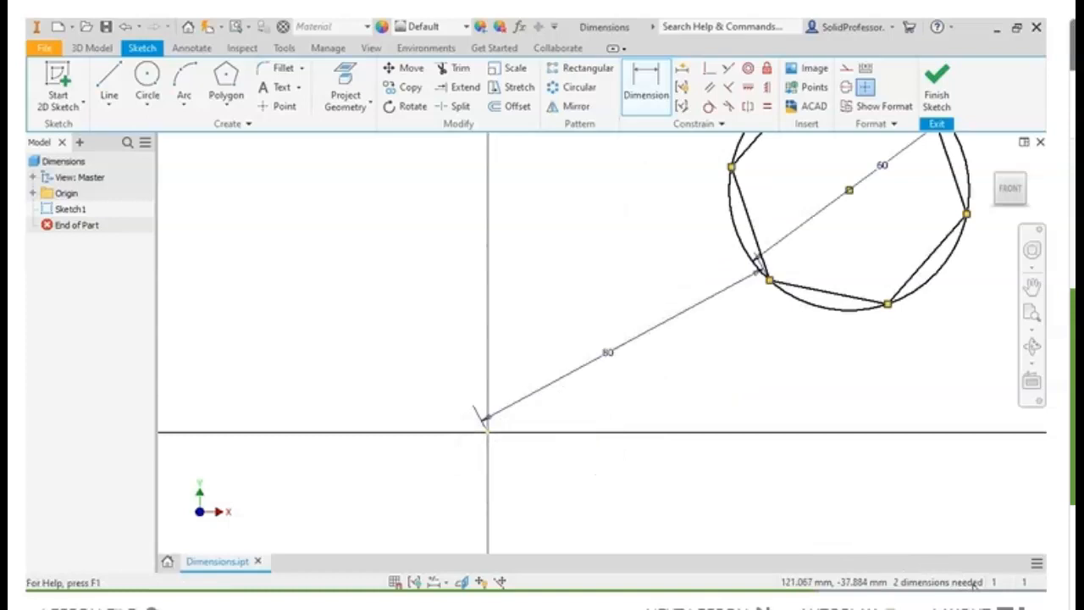
{"action": "key", "text": "Escape"}
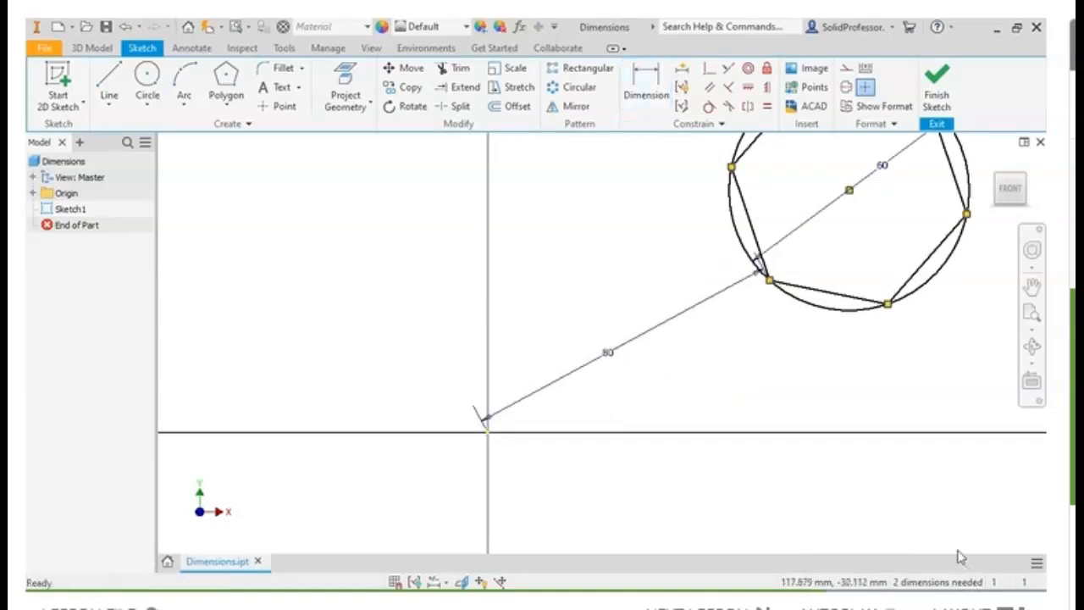
Step: Nudge the circle's centre point and add a horizontal dimension between the origin and the hexagon's leftmost vertex, accepting the default value
{"action": "scroll", "coordinate": [957, 542], "scroll_direction": "down", "scroll_amount": 3}
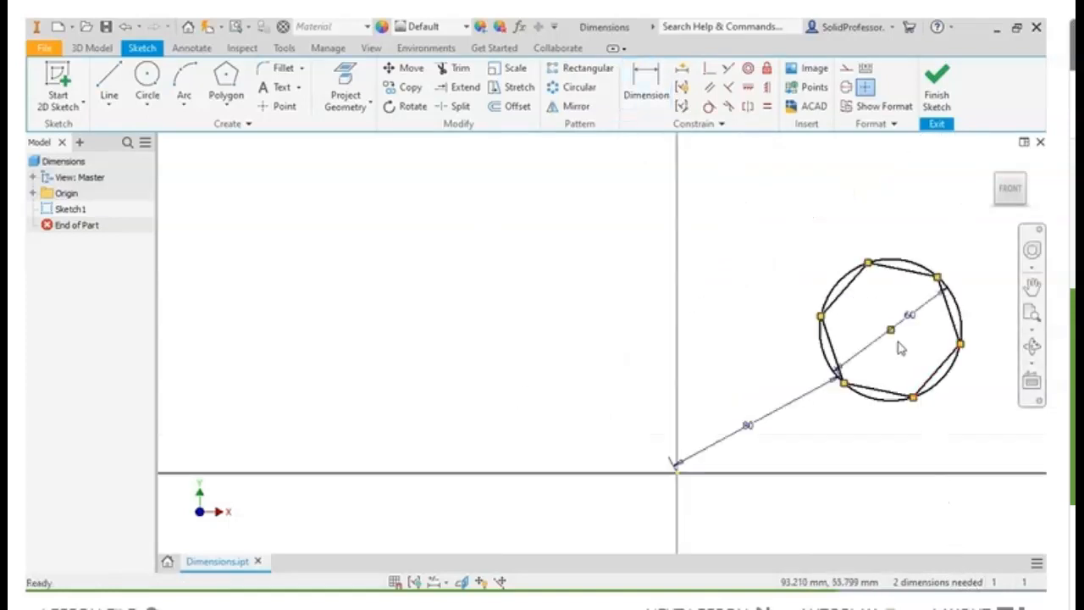
{"action": "mouse_move", "coordinate": [889, 331]}
{"action": "left_mouse_down"}
{"action": "mouse_move", "coordinate": [817, 333]}
{"action": "mouse_move", "coordinate": [728, 311]}
{"action": "mouse_move", "coordinate": [822, 313]}
{"action": "mouse_move", "coordinate": [893, 337]}
{"action": "left_mouse_up"}
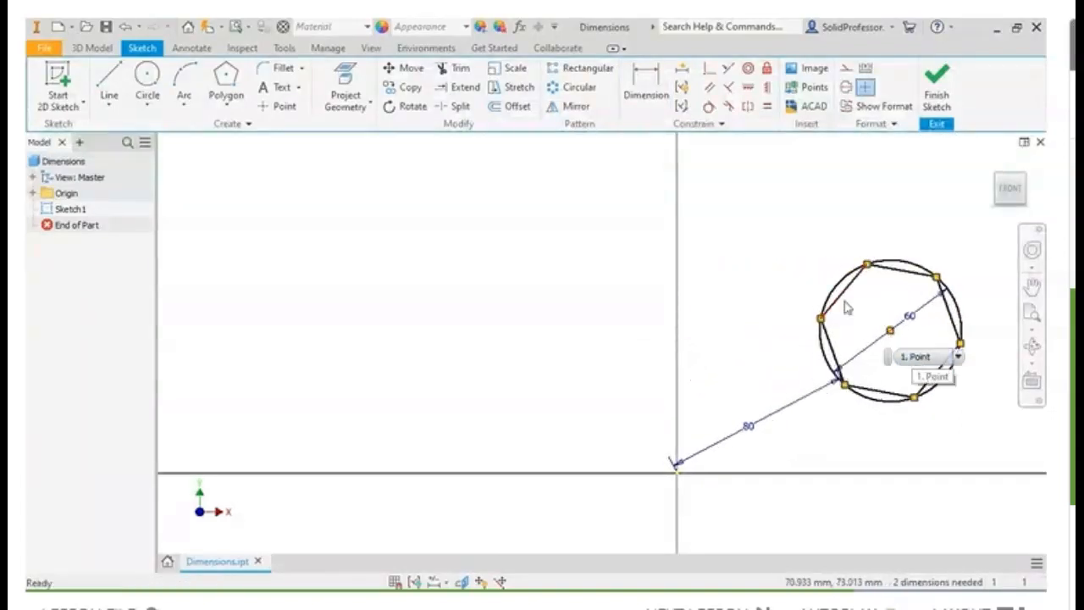
{"action": "left_click", "coordinate": [652, 110]}
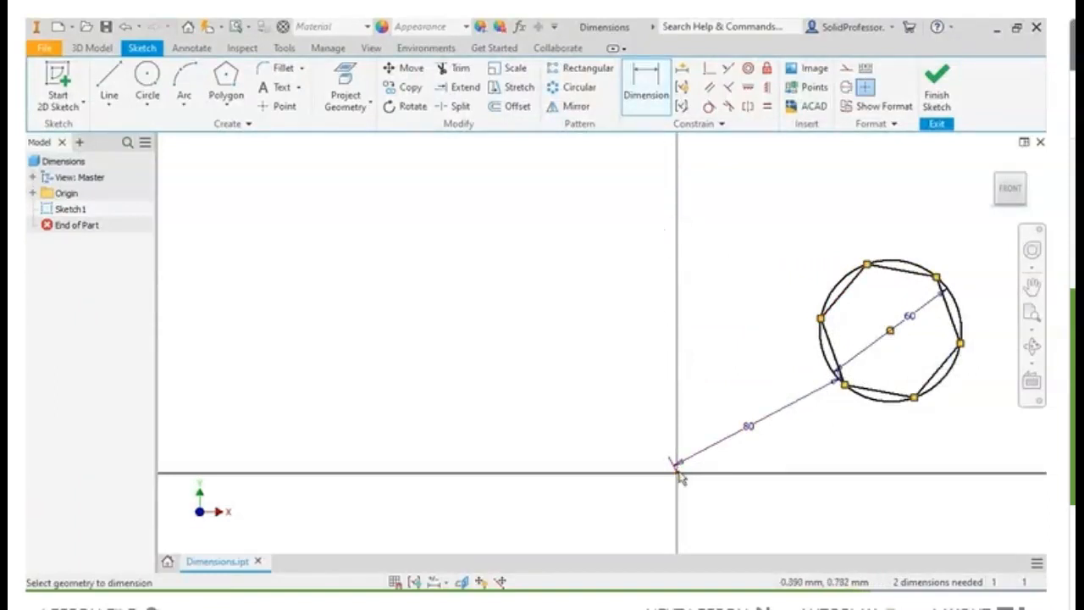
{"action": "left_click", "coordinate": [819, 319]}
{"action": "left_click", "coordinate": [677, 315]}
{"action": "left_click", "coordinate": [750, 321]}
{"action": "left_click", "coordinate": [804, 375]}
Step: Add a vertical dimension between the origin and the hexagon's lowest vertex with the default value, and try moving the circle's centre point
{"action": "left_click", "coordinate": [682, 473]}
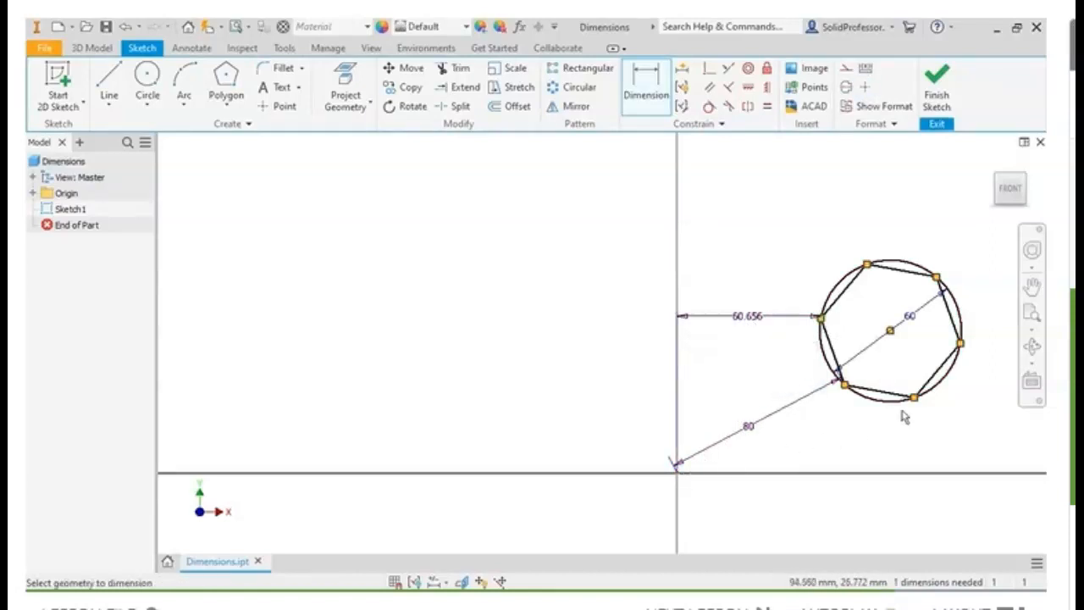
{"action": "left_click", "coordinate": [913, 398]}
{"action": "left_click", "coordinate": [913, 432]}
{"action": "left_click", "coordinate": [973, 495]}
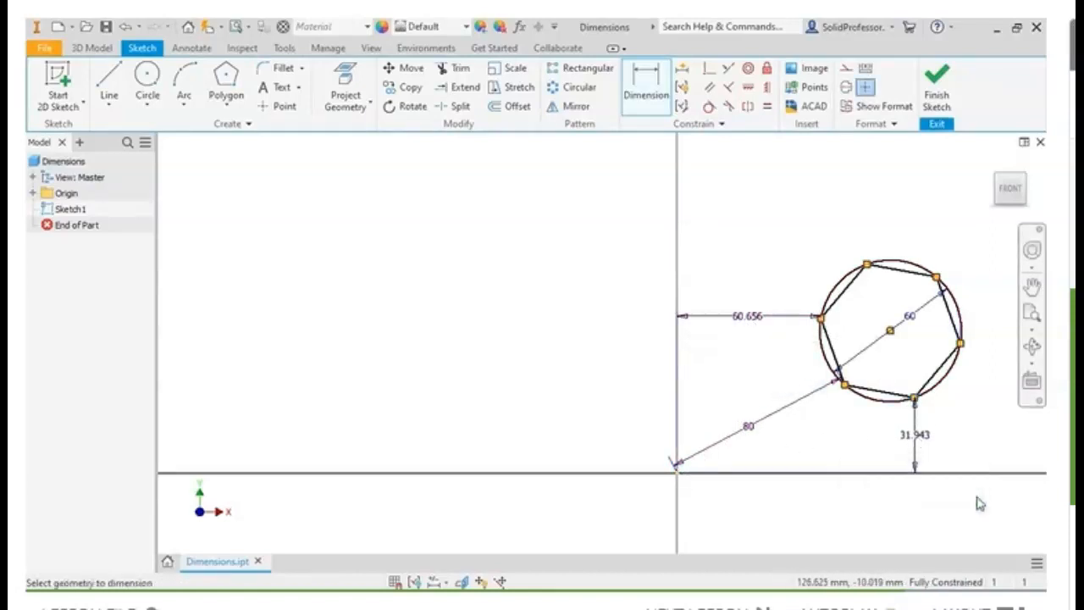
{"action": "scroll", "coordinate": [975, 419], "scroll_direction": "up", "scroll_amount": 3}
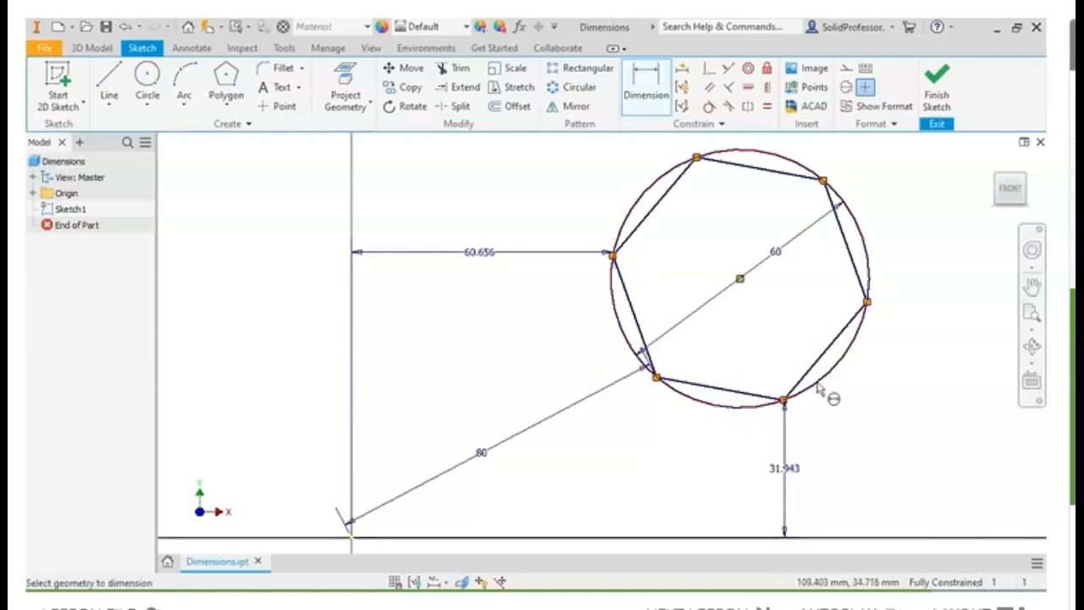
{"action": "key", "text": "Escape"}
{"action": "left_click_drag", "start_coordinate": [741, 280], "coordinate": [769, 319]}
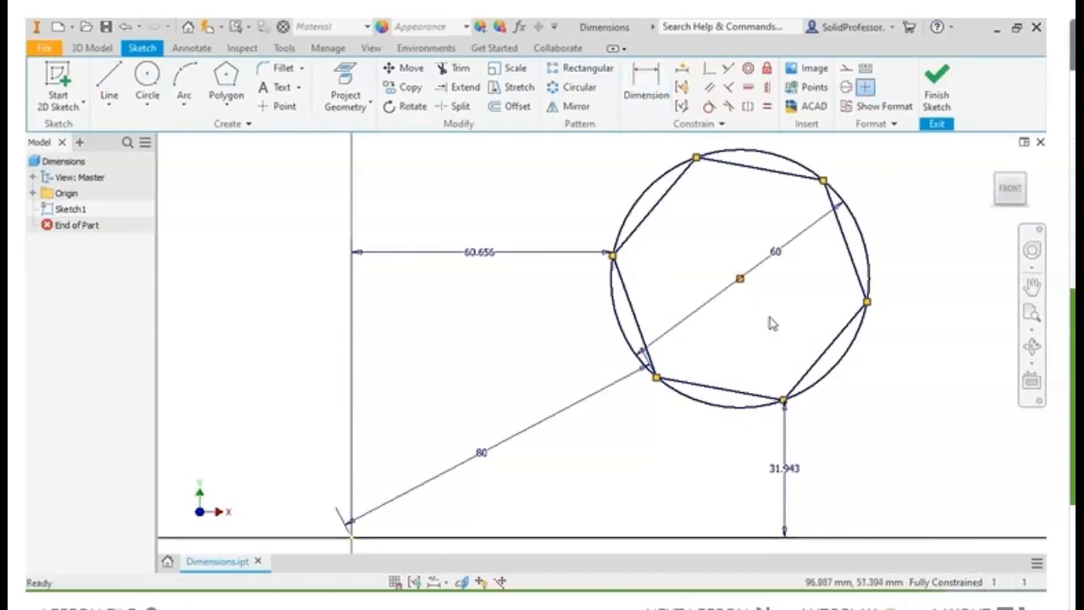